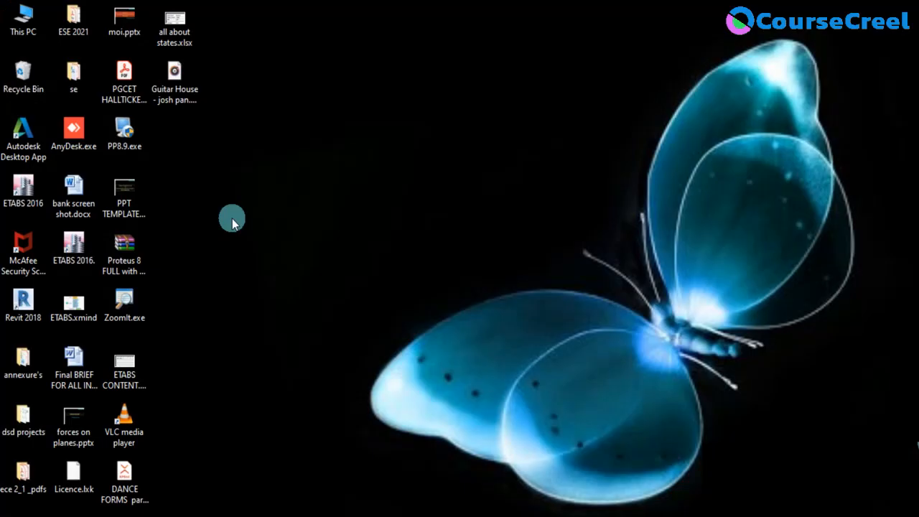
Launch ETABS 2016 and start a new model using built-in settings with Metric SI display units
double_click(70, 251)
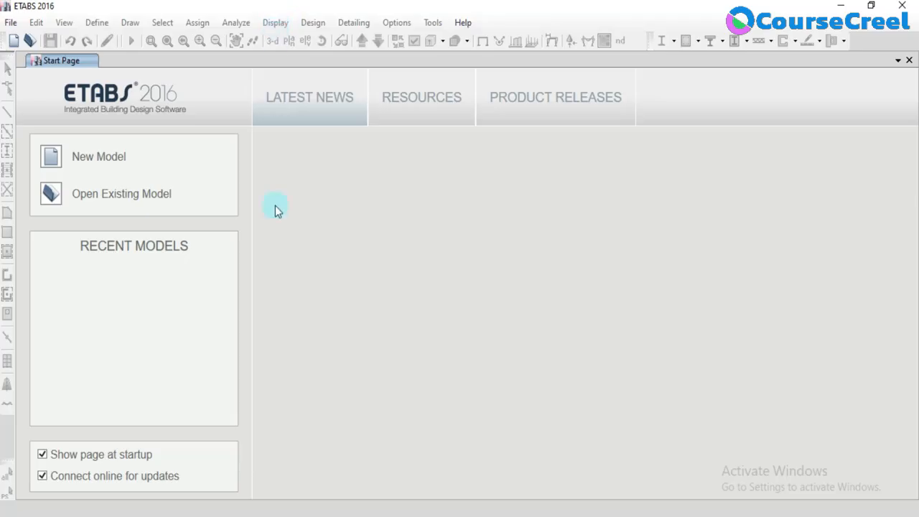
click(107, 158)
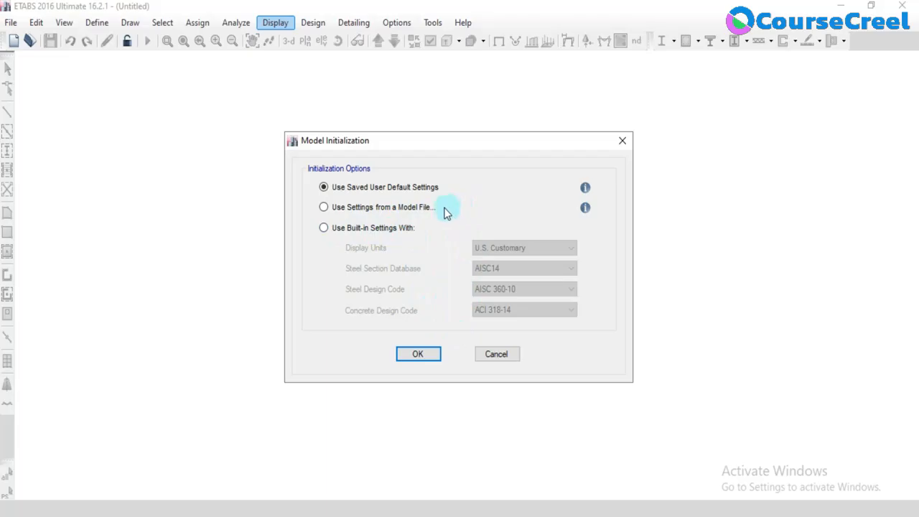
click(373, 229)
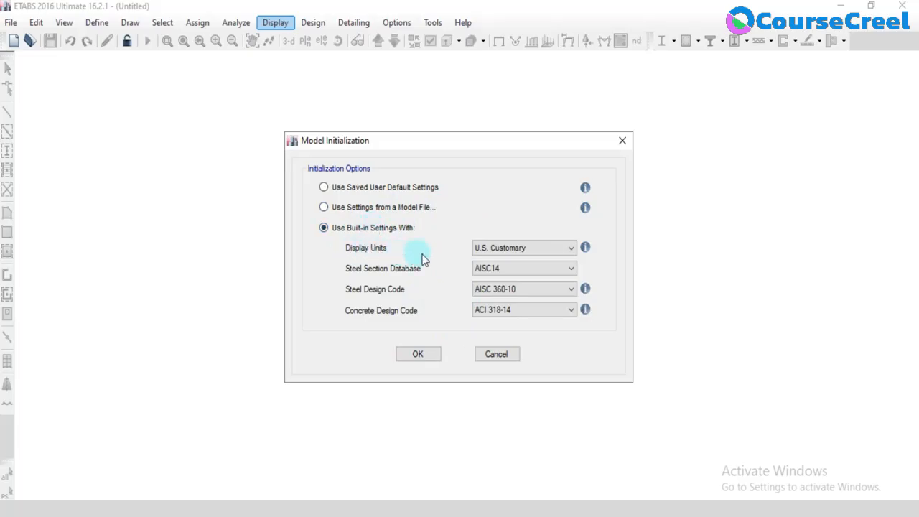
click(503, 249)
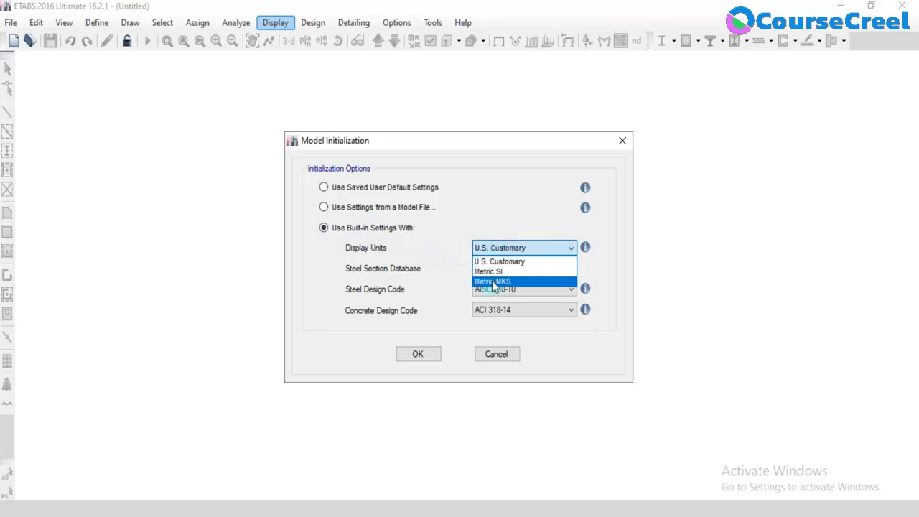
click(493, 272)
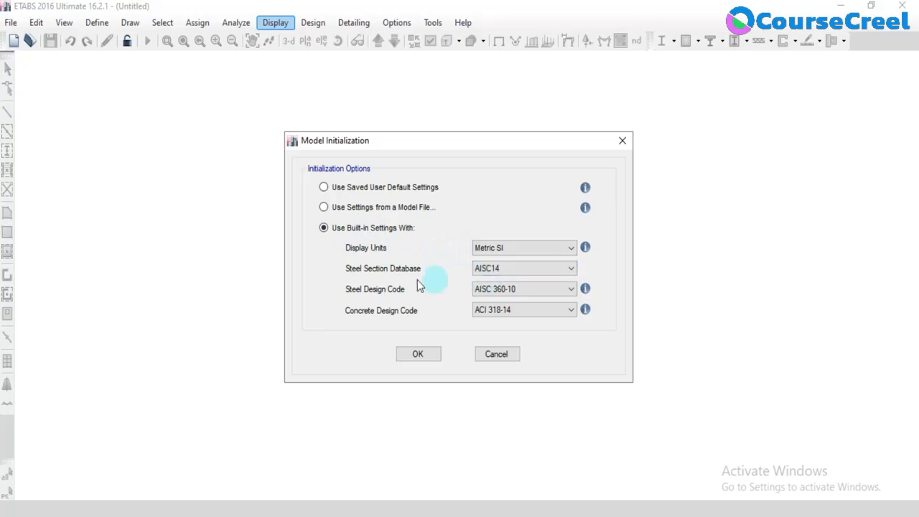
Initialize the model with the Indian steel section database, IS 800:2007 steel design code and IS 456:2000 concrete design code
click(482, 267)
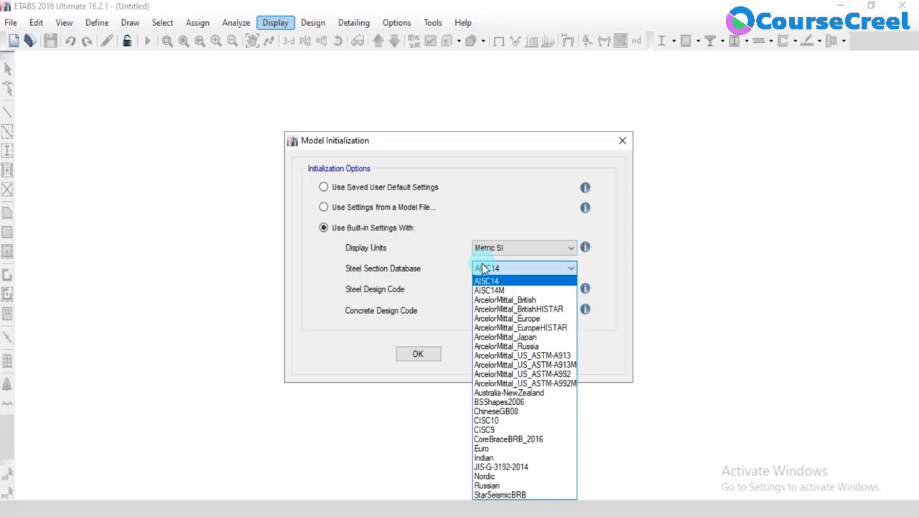
click(481, 458)
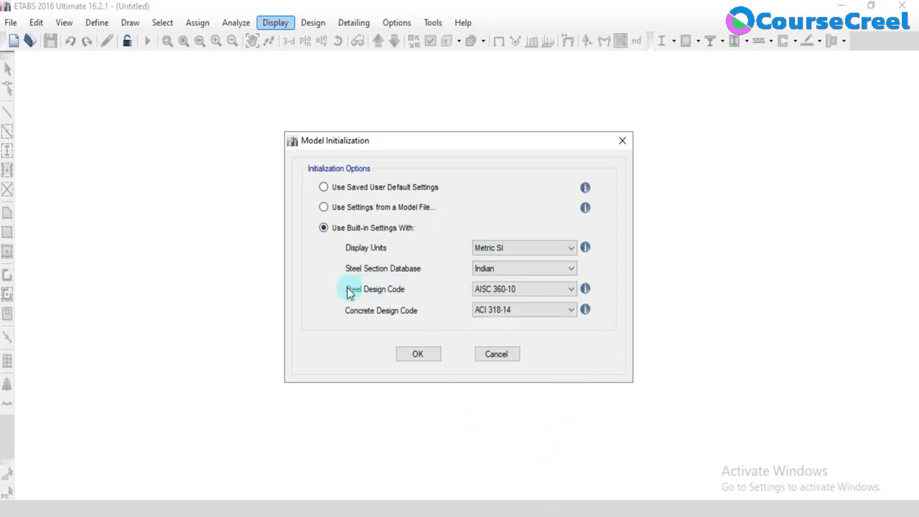
click(486, 290)
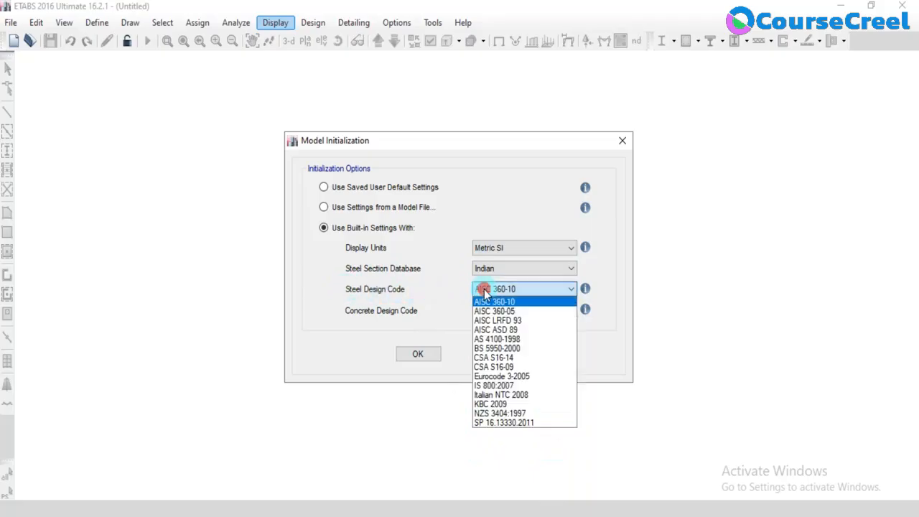
click(479, 386)
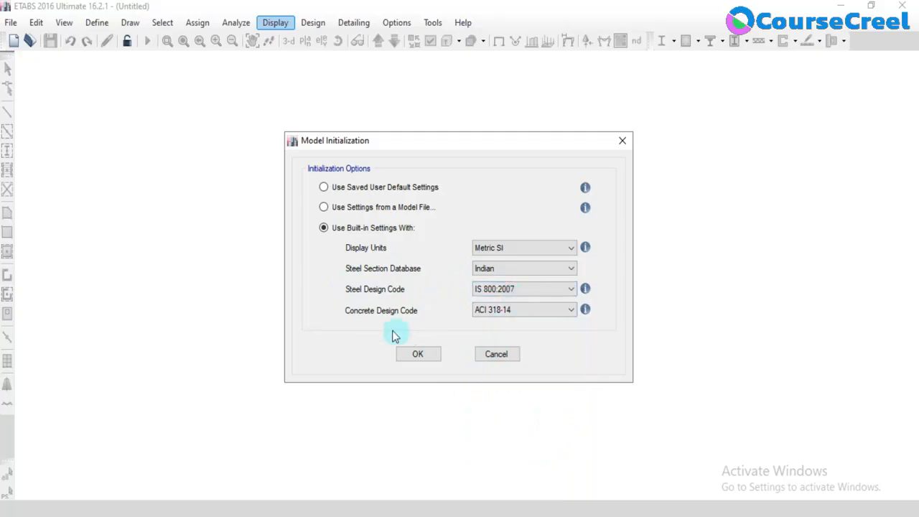
click(478, 309)
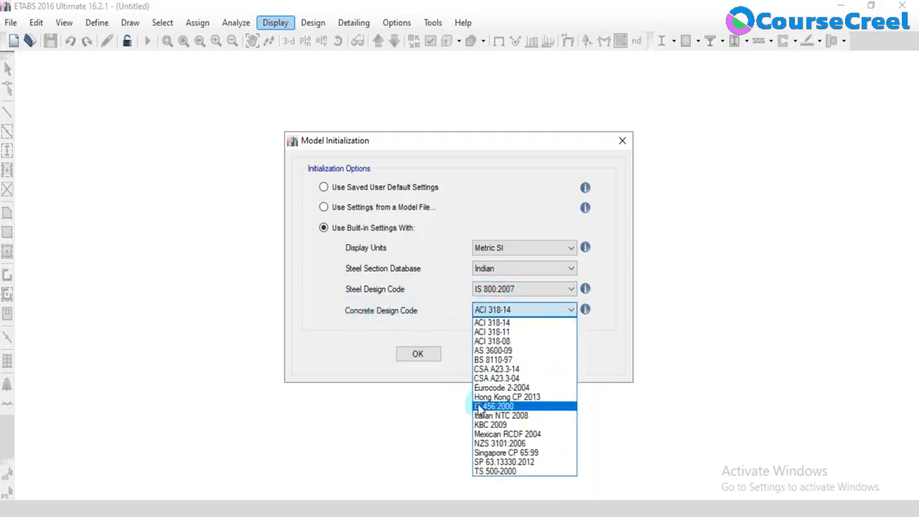
click(479, 406)
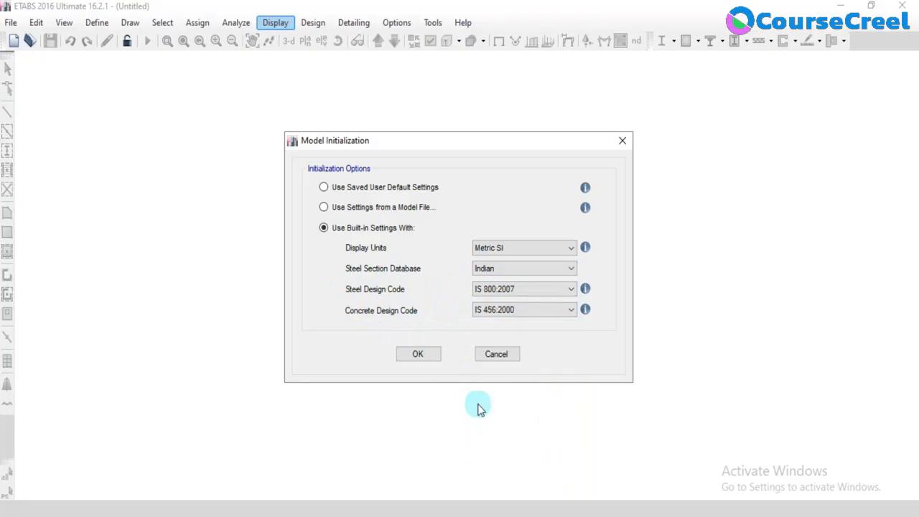
click(421, 357)
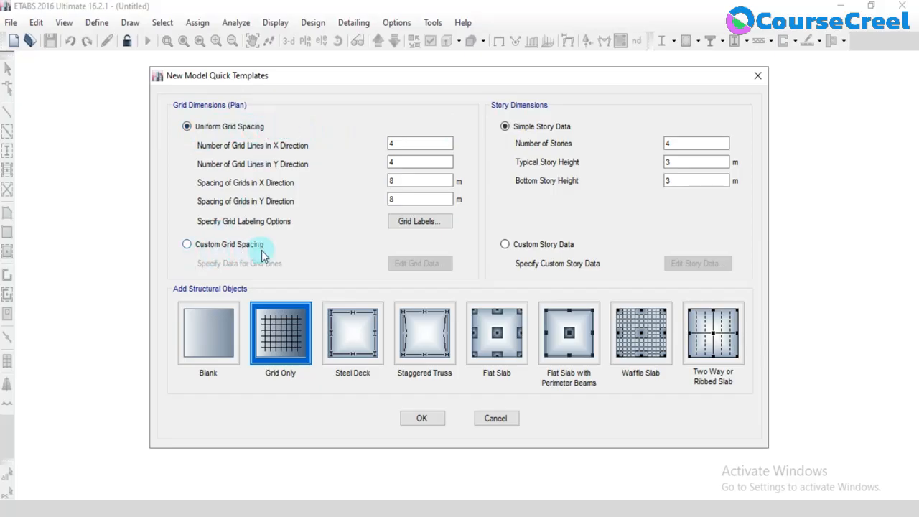
Set the number of uniform grid lines to 3 in both the X and Y directions
double_click(398, 145)
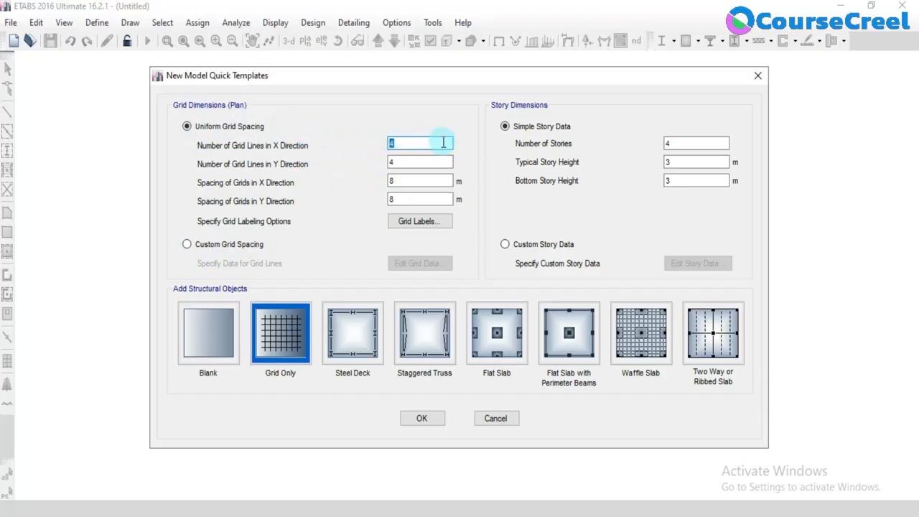
click(407, 180)
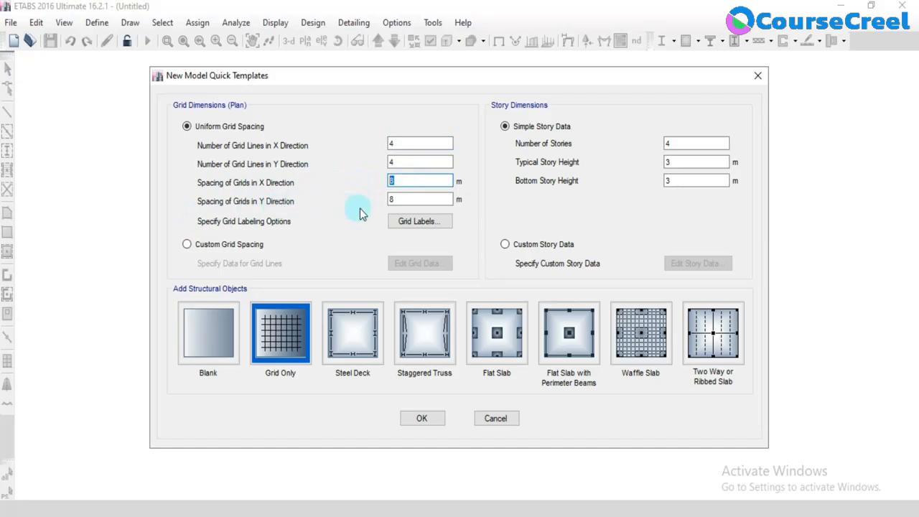
click(404, 144)
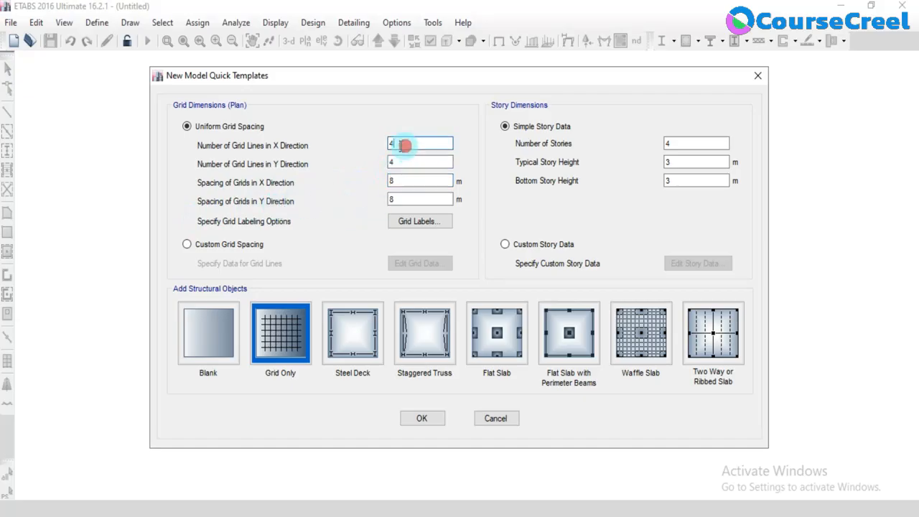
drag(404, 145, 357, 157)
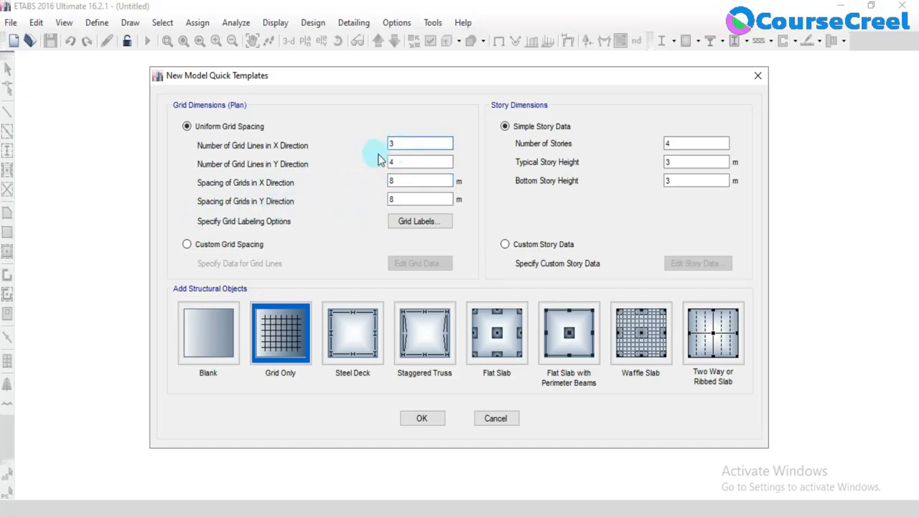
text(3)
key(Tab)
text(3)
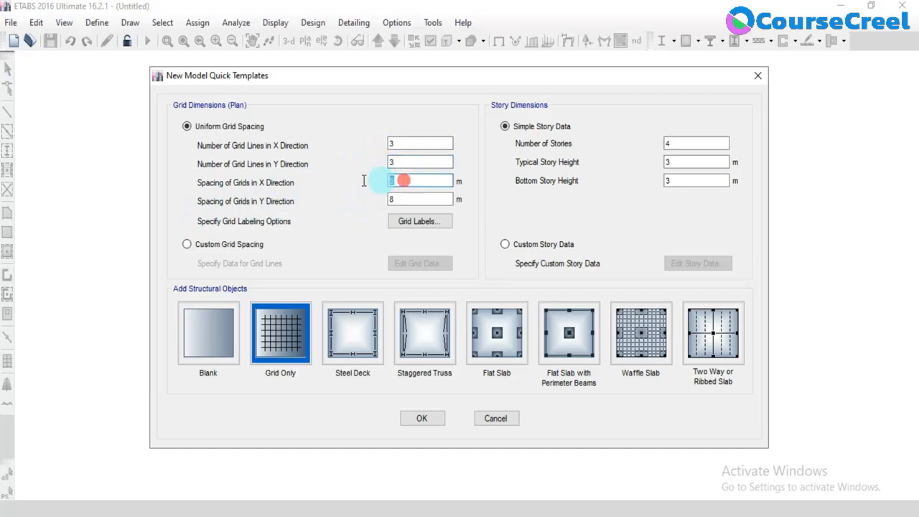
Set the uniform grid spacing to 4 m in the X direction and 6 m in the Y direction
drag(431, 180, 355, 201)
text(4)
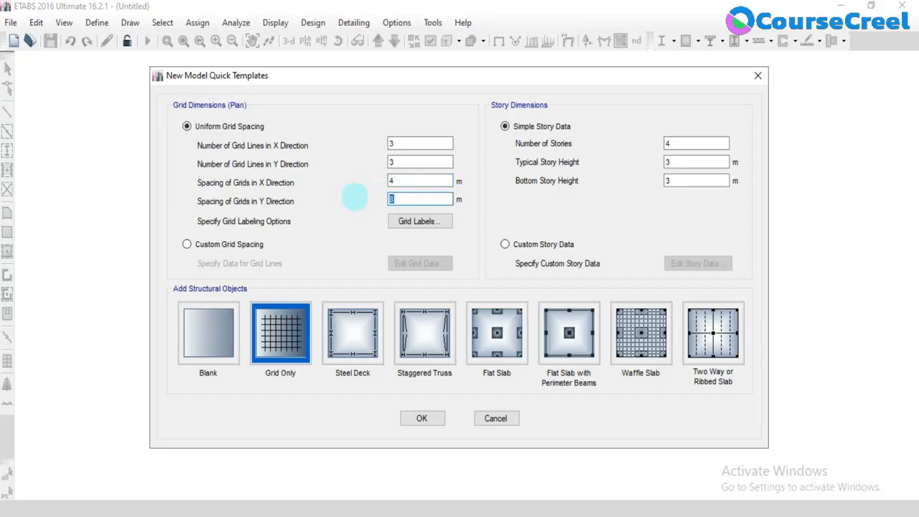
text(6)
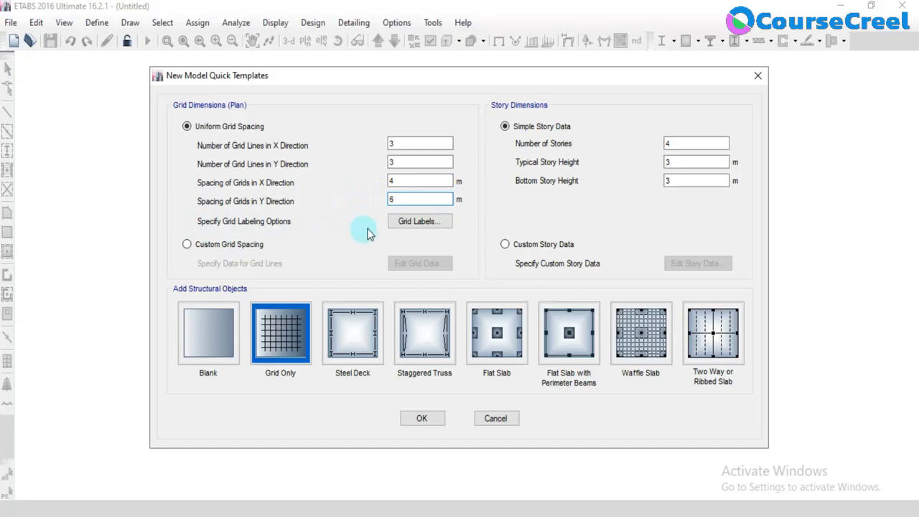
Review the grid labeling options, trying top-to-bottom labels for the Y grid and restoring bottom-to-top labeling
click(414, 221)
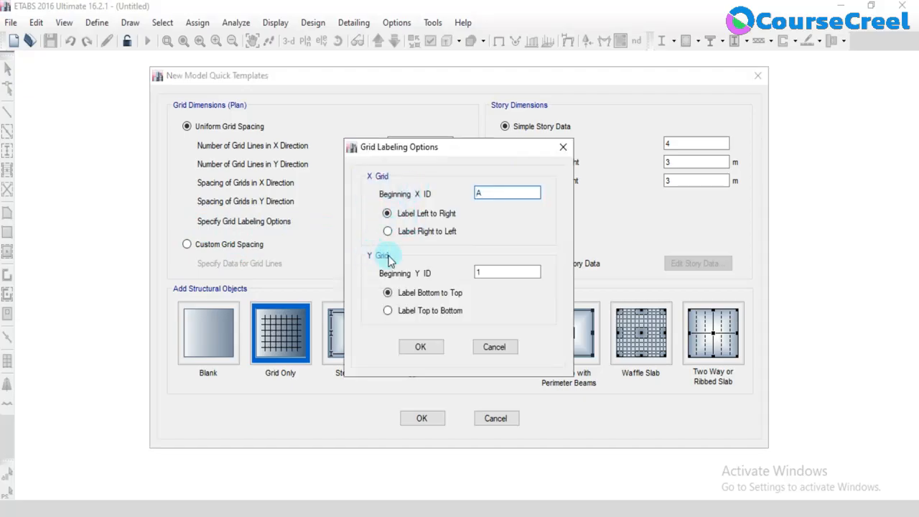
drag(415, 147, 584, 137)
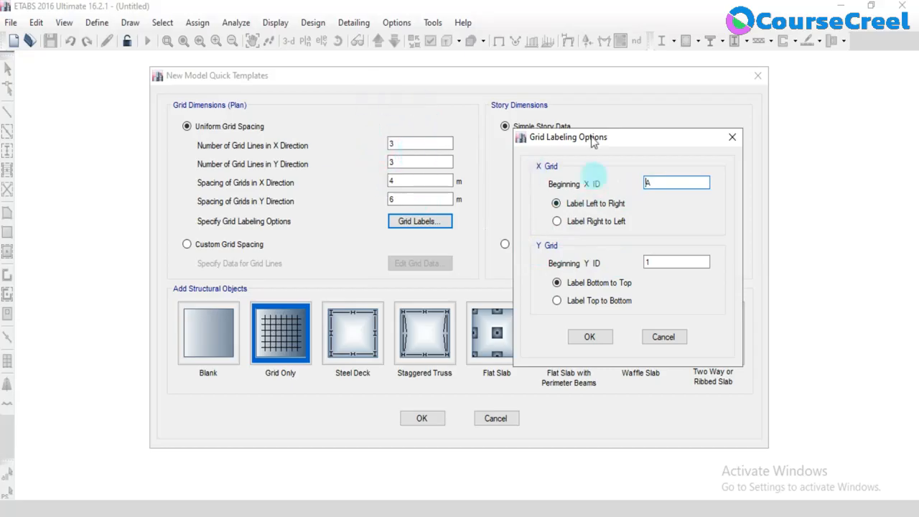
double_click(652, 182)
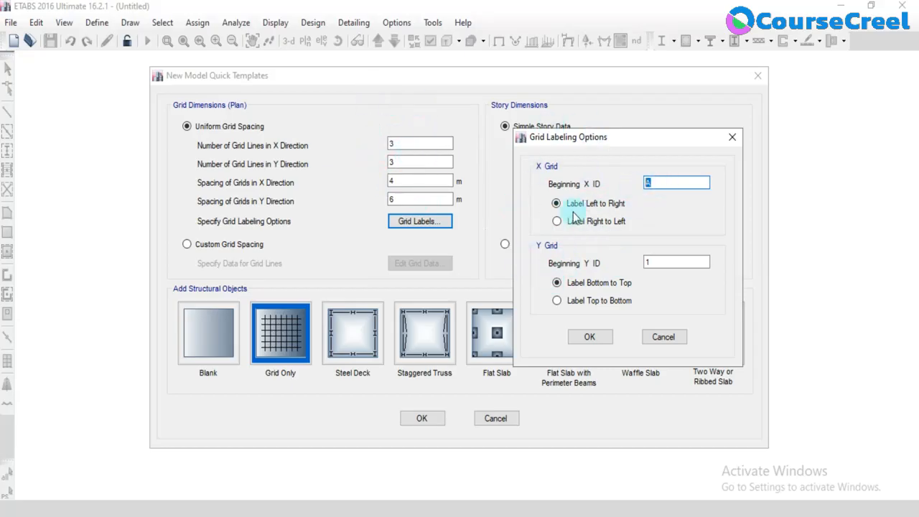
double_click(646, 263)
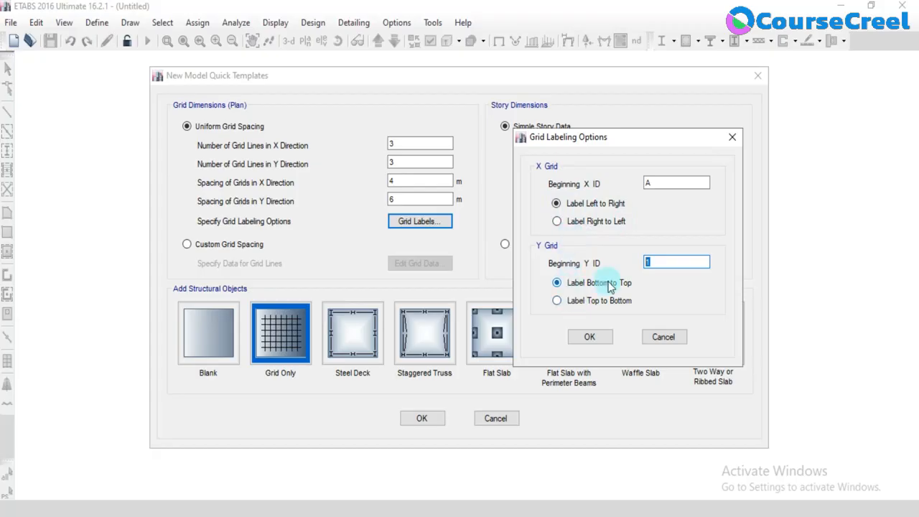
click(595, 303)
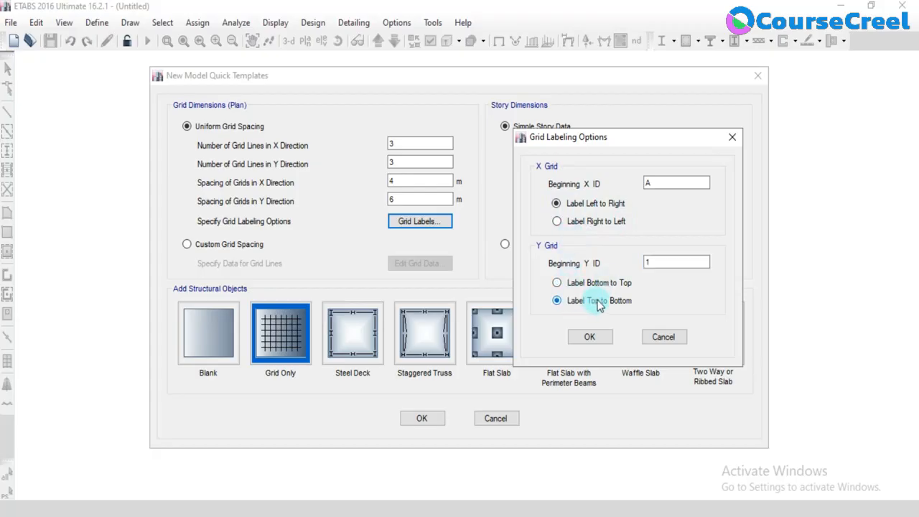
click(607, 291)
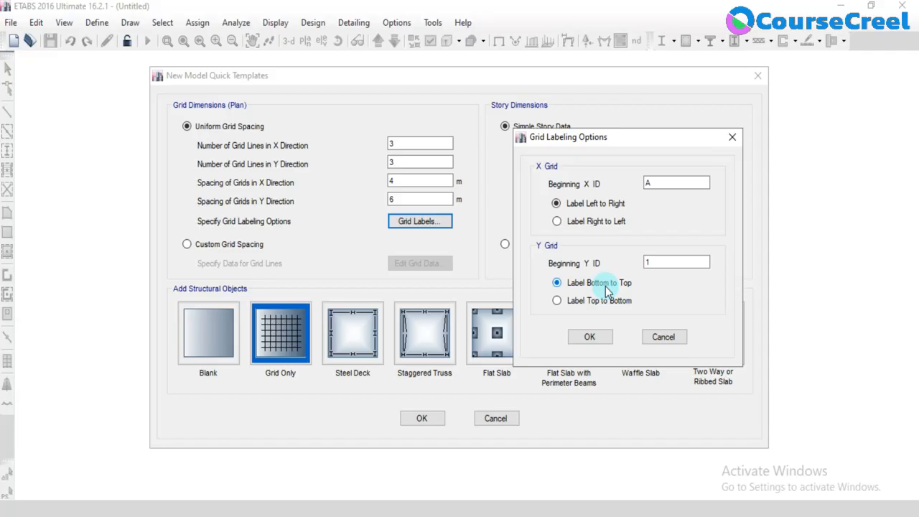
click(590, 337)
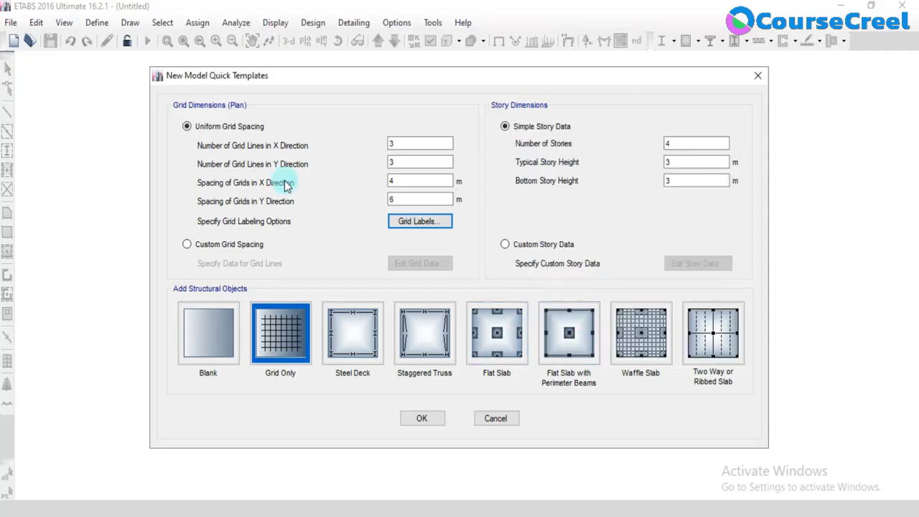
Switch to custom grid spacing and review the X and Y grid line data without changing it
click(240, 248)
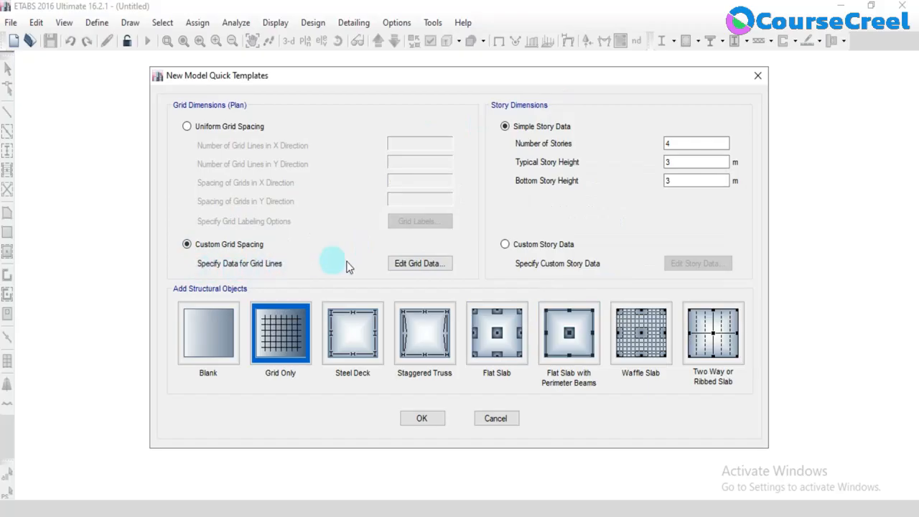
click(406, 264)
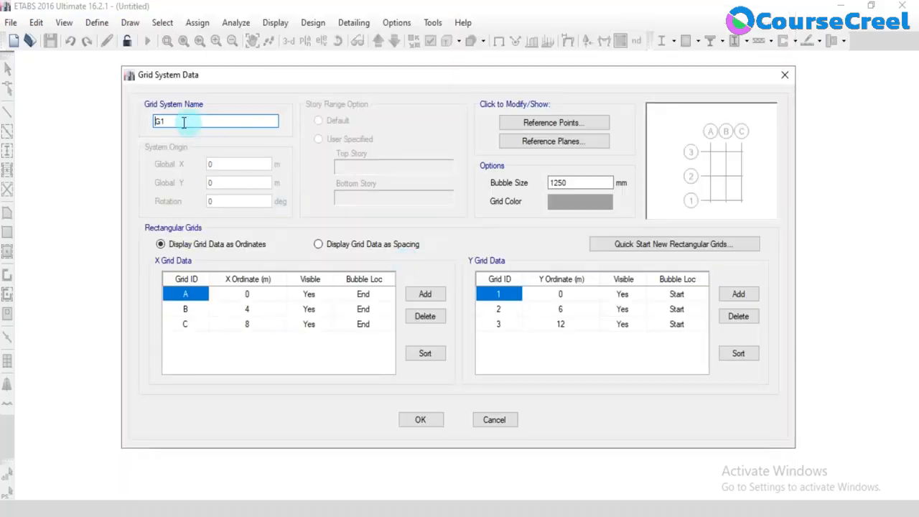
drag(184, 123, 128, 124)
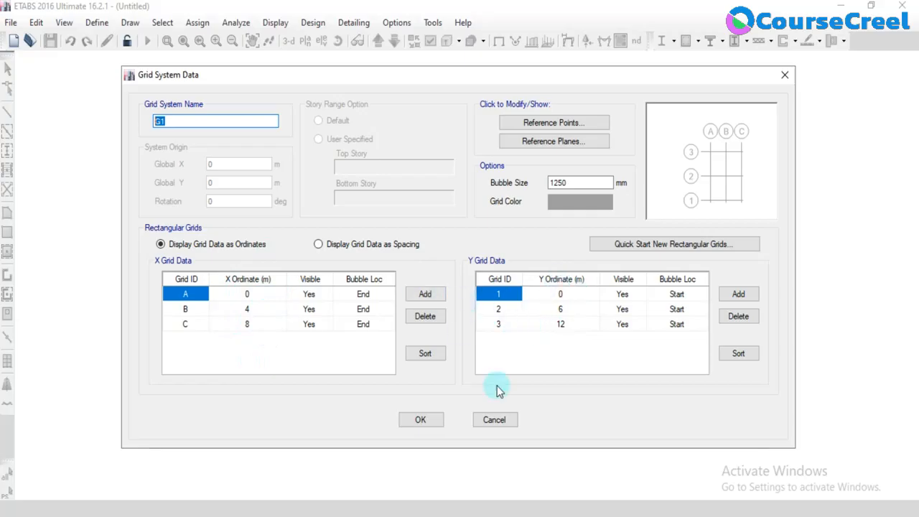
click(494, 420)
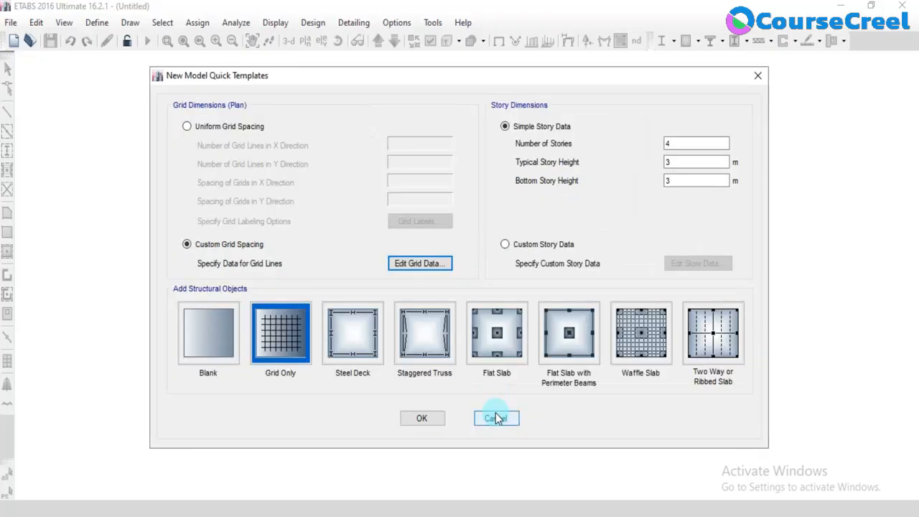
Use uniform grid spacing with 4 grid lines at 6 m in both directions, and set the typical story height to 3.2 m
click(252, 132)
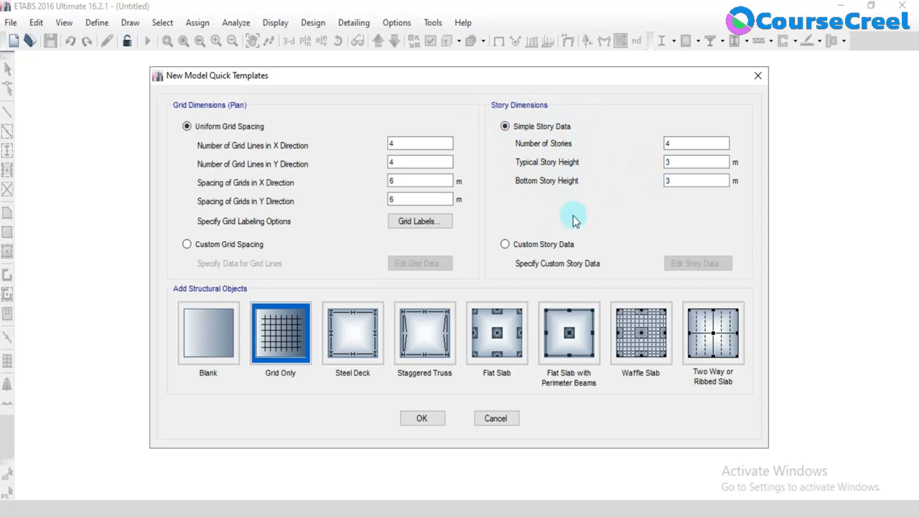
click(556, 238)
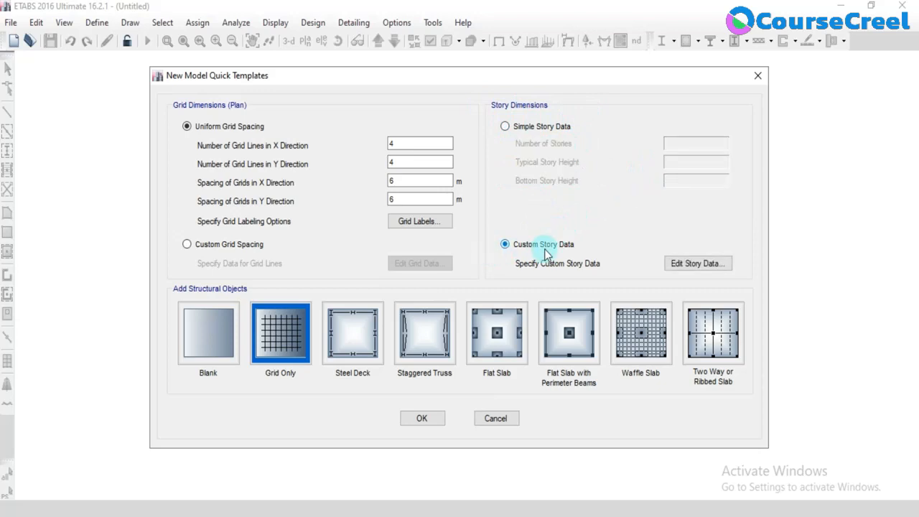
click(524, 128)
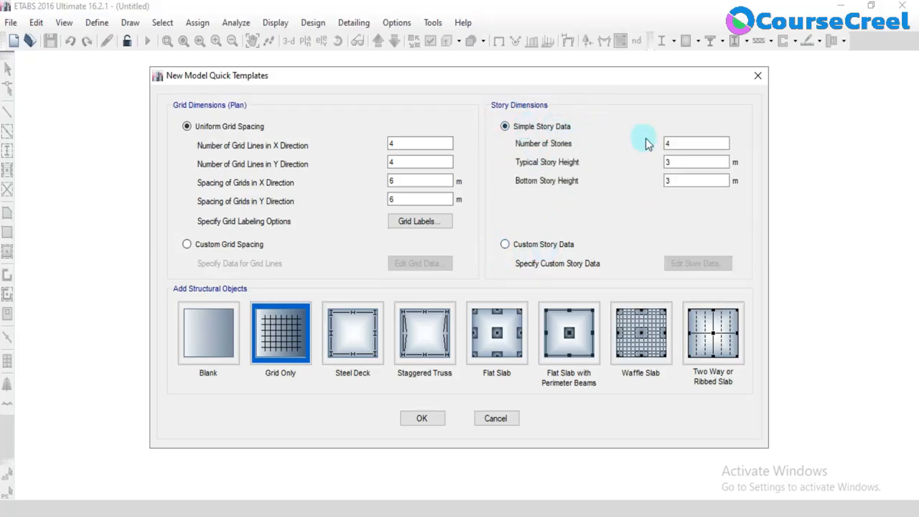
double_click(673, 144)
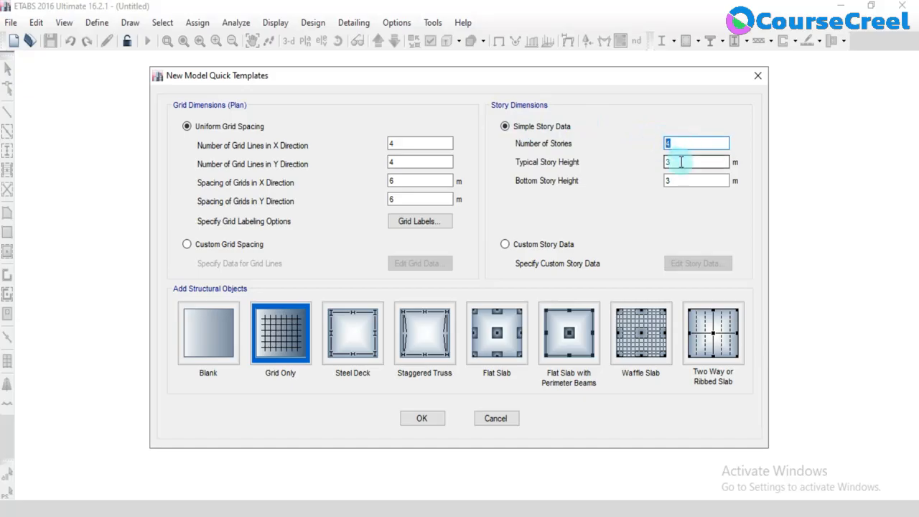
click(678, 163)
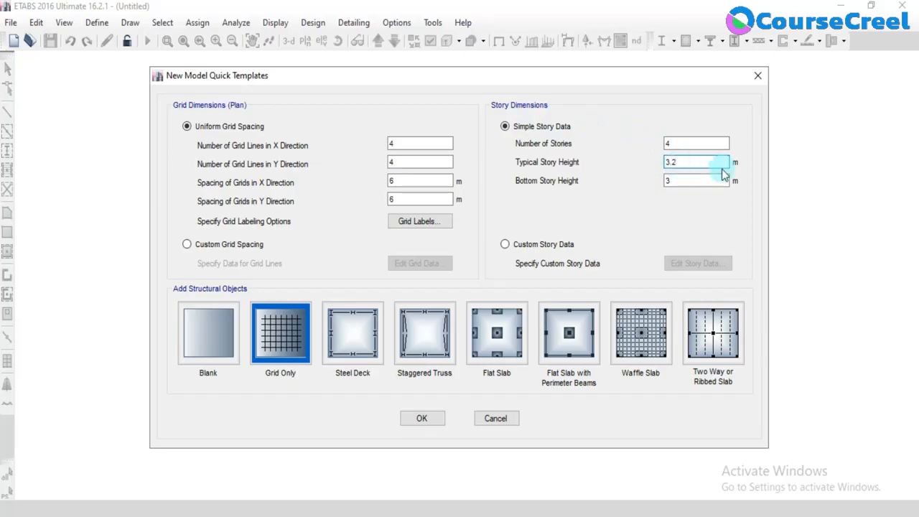
Set the bottom story height to 4.5 m and create the model with the Grid Only template
double_click(687, 181)
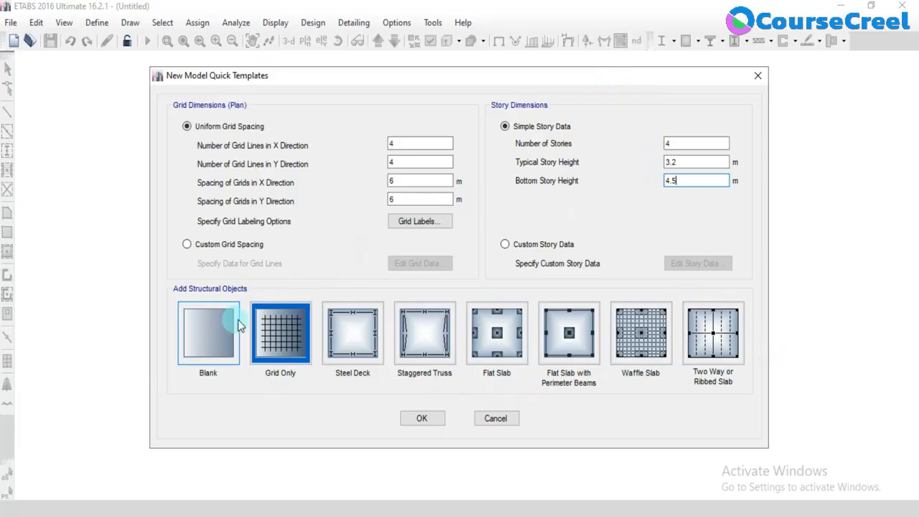
click(421, 419)
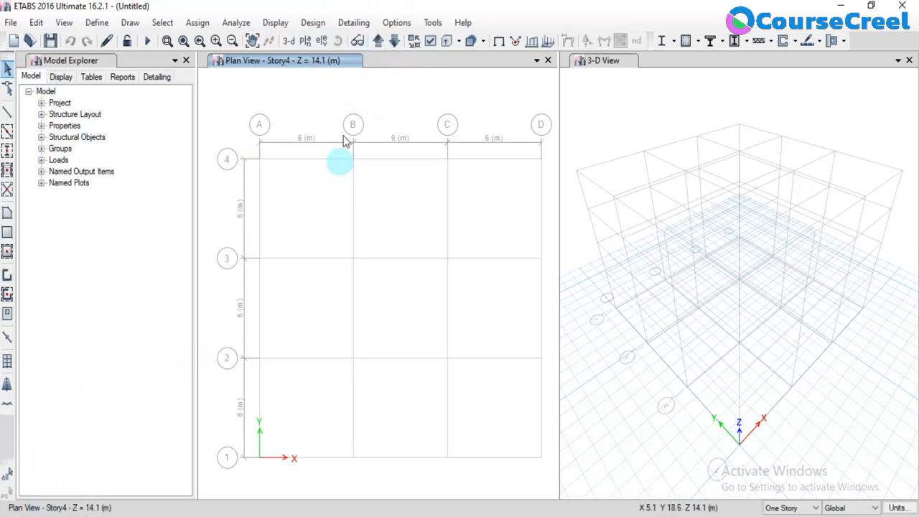
Step the plan view down and up through the story levels to examine each elevation, ending at Story4
click(395, 42)
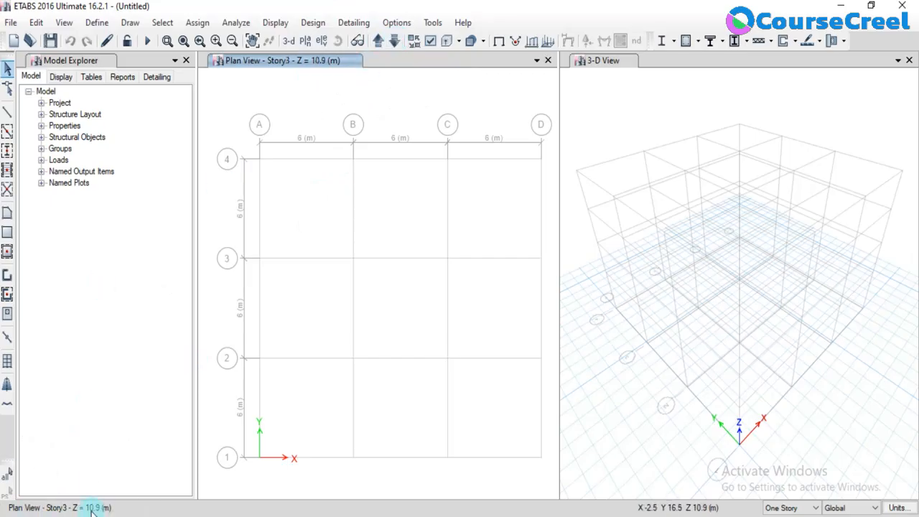
click(394, 41)
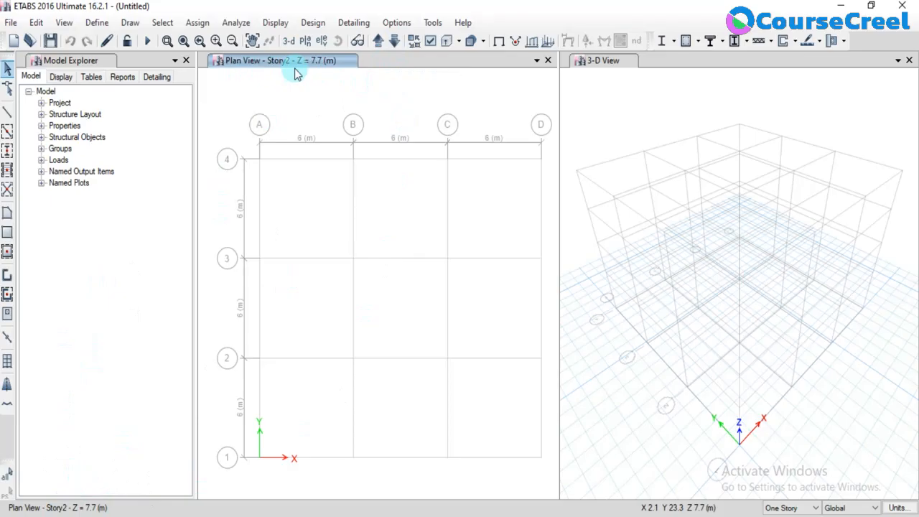
click(379, 41)
click(379, 41)
click(394, 42)
click(394, 42)
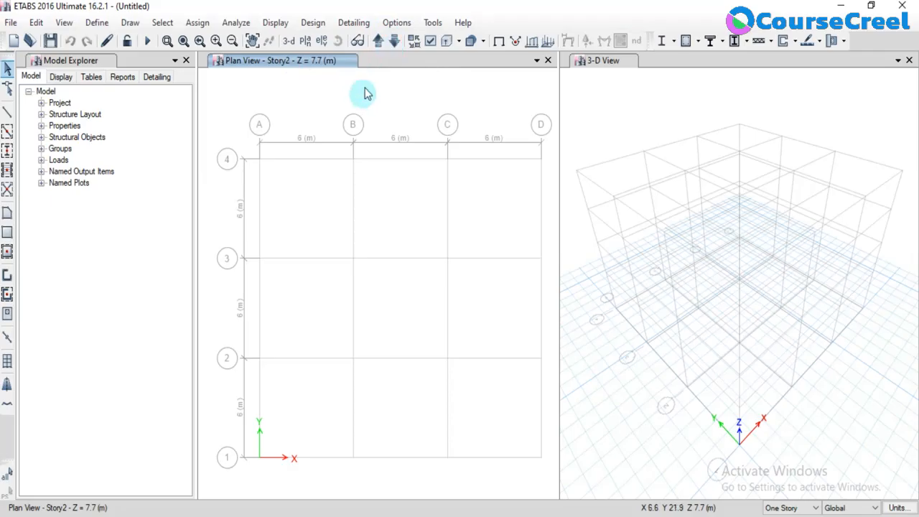
click(378, 41)
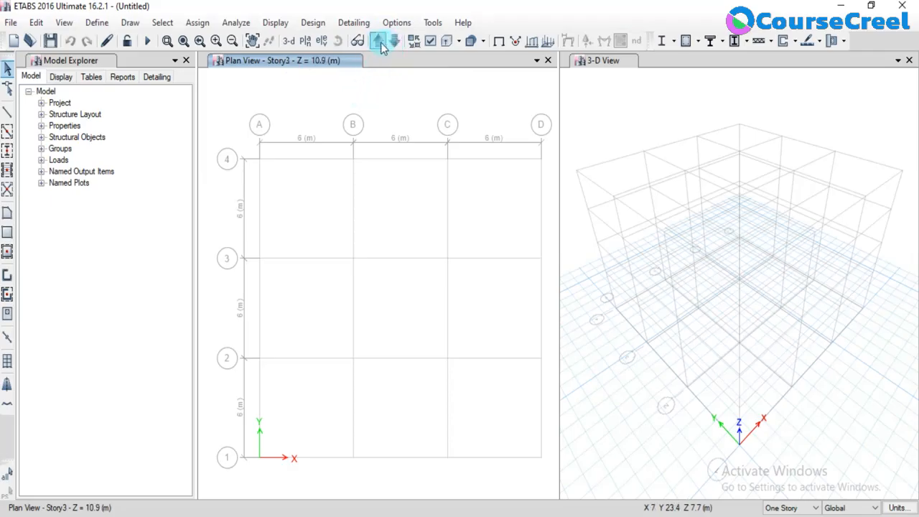
click(381, 47)
click(381, 47)
click(381, 46)
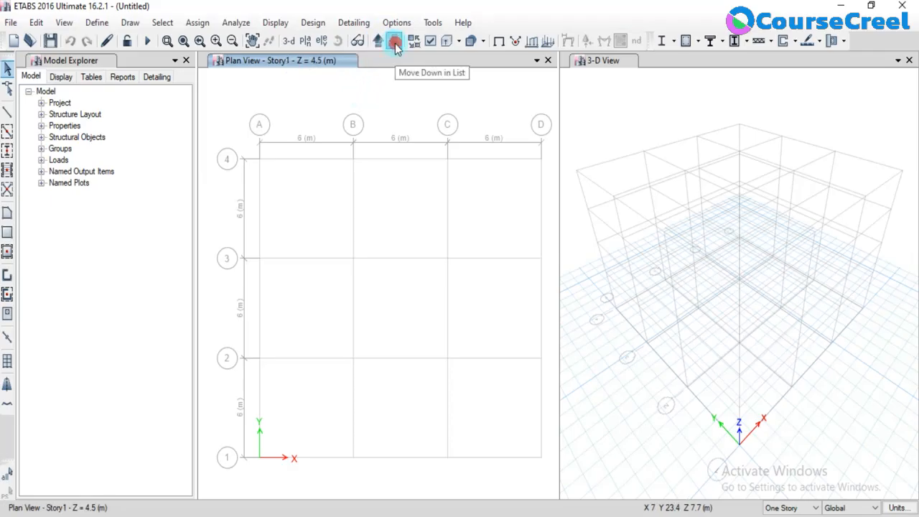
click(394, 42)
click(381, 45)
click(381, 45)
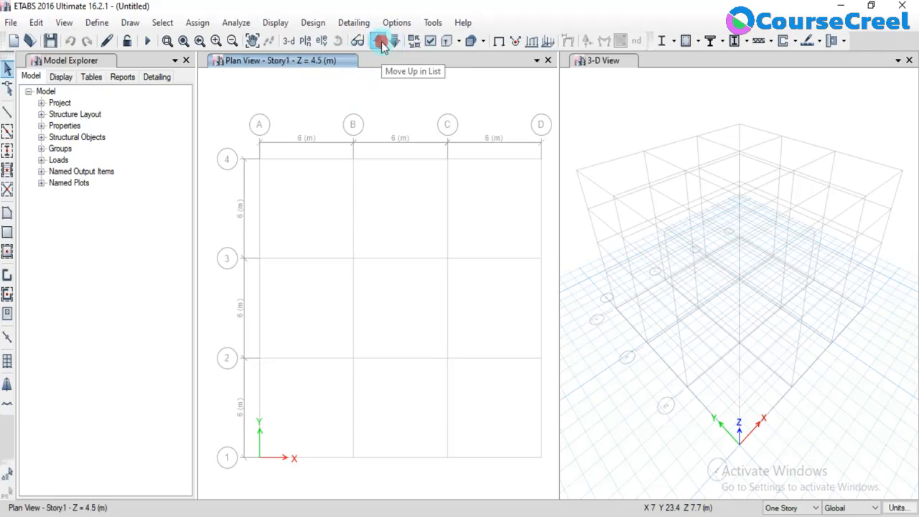
click(381, 44)
click(380, 45)
click(380, 45)
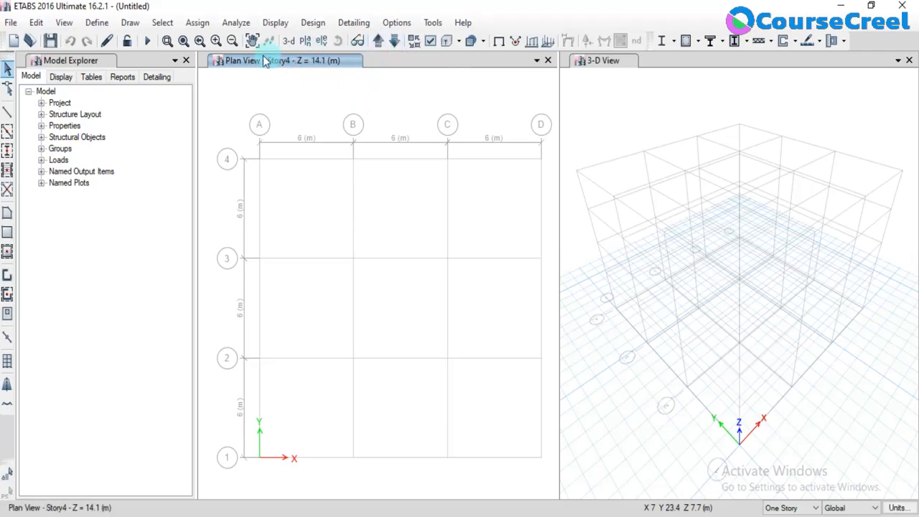